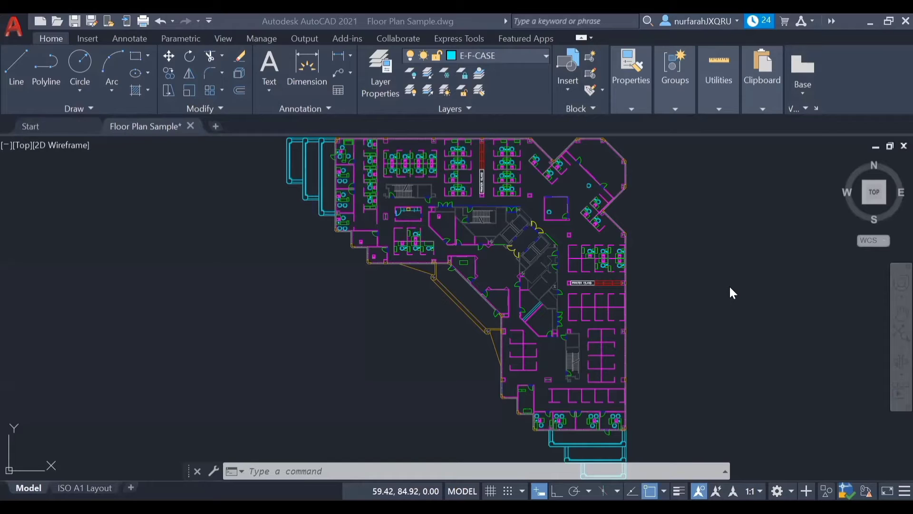
Step: Start ZOOM, wheel-zoom in and out, pan, then zoom until the whole plan fills the view
type("z")
key("Return")
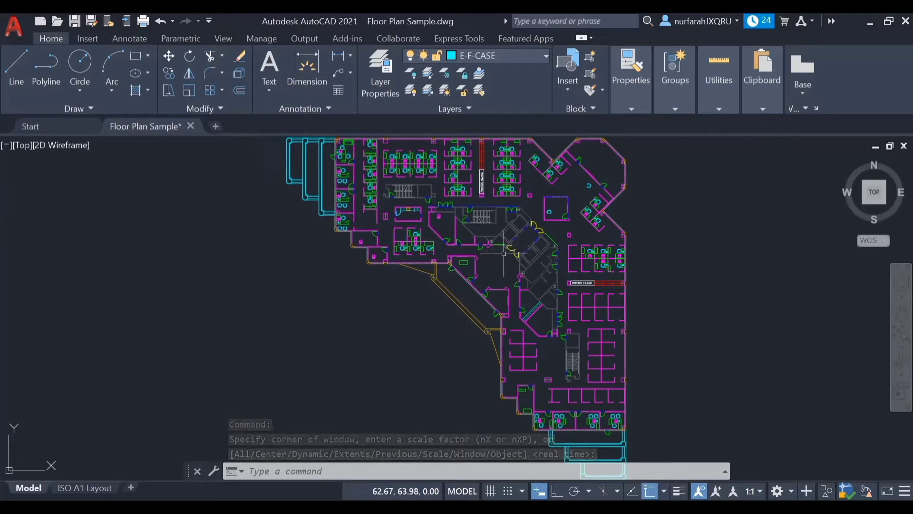
scroll(504, 252, "up", 6)
scroll(503, 258, "up", 2)
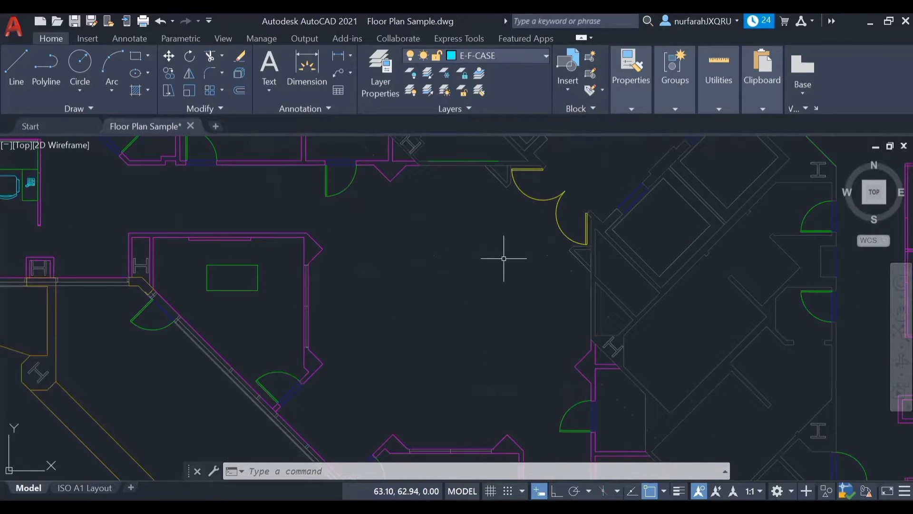
scroll(504, 258, "down", 10)
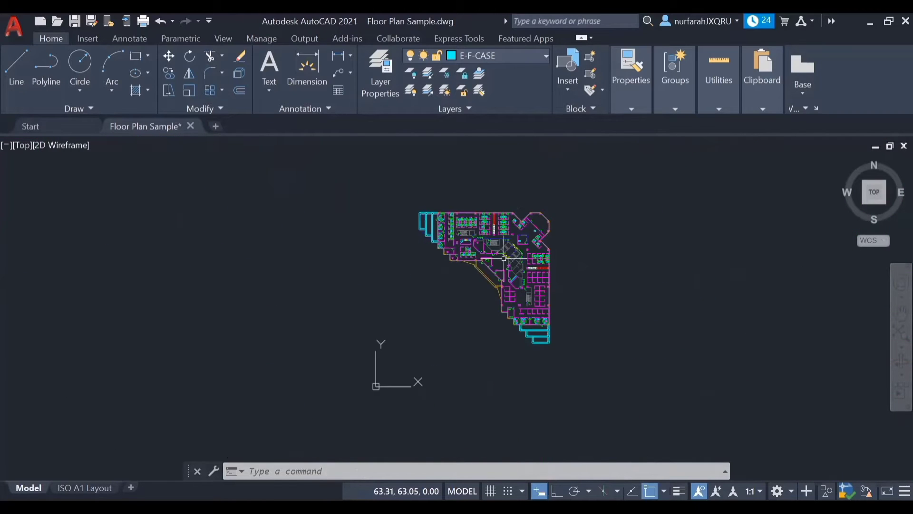
scroll(503, 258, "up", 4)
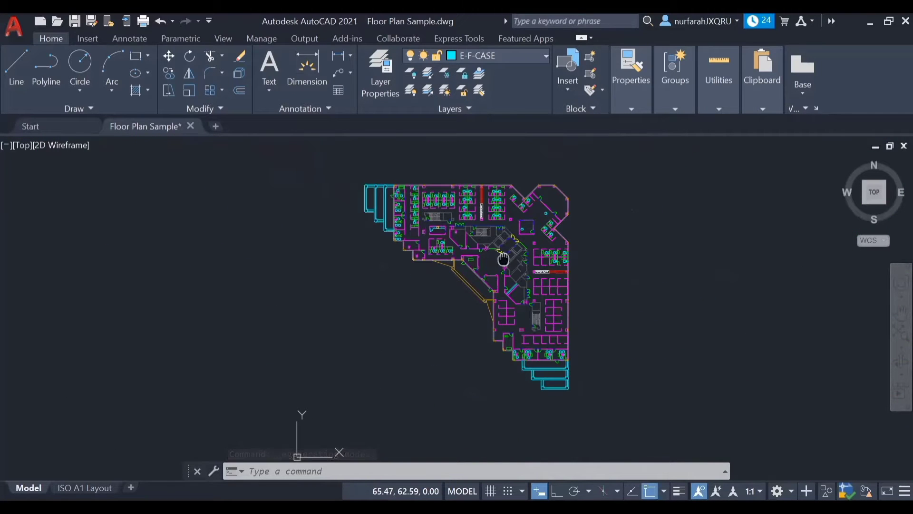
middle_click_drag(502, 259, 616, 220)
scroll(579, 236, "down", 2)
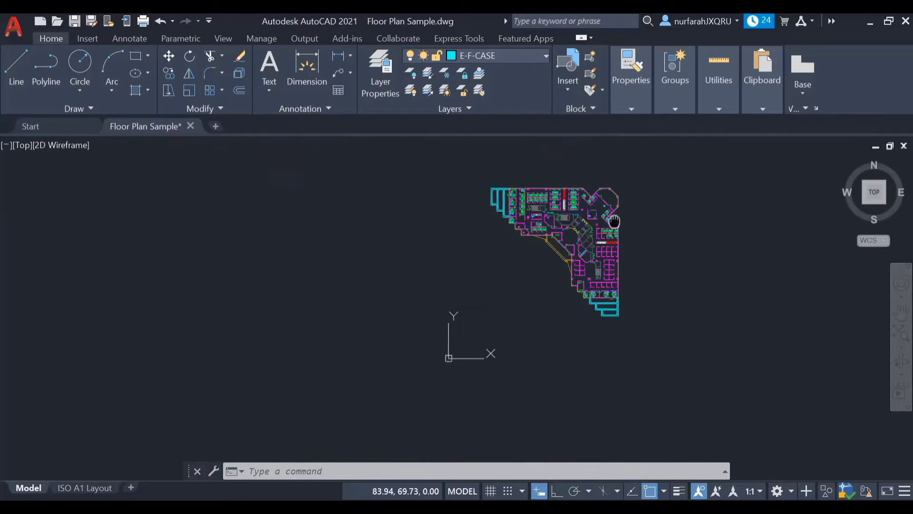
scroll(618, 216, "up", 4)
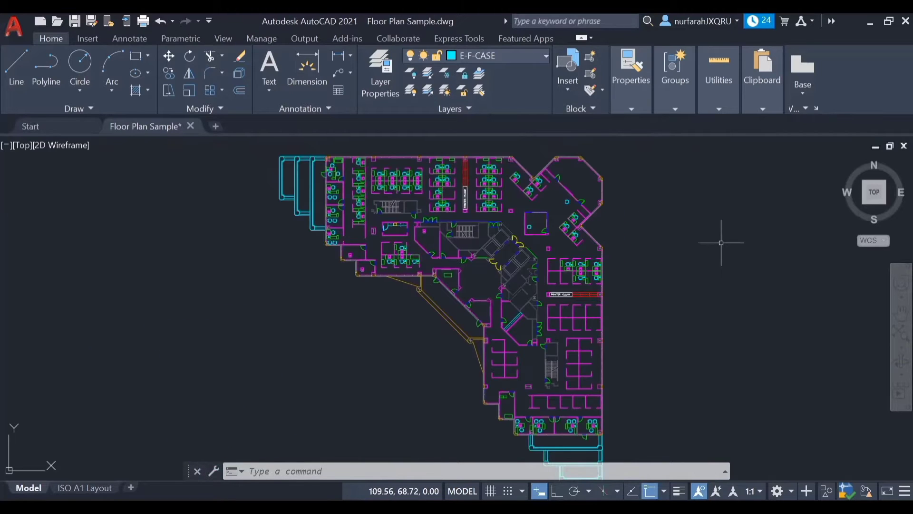
Step: With the Full Navigation Wheel, zoom onto the upper offices and orbit the plan into a tilted 3D view
left_click(892, 282)
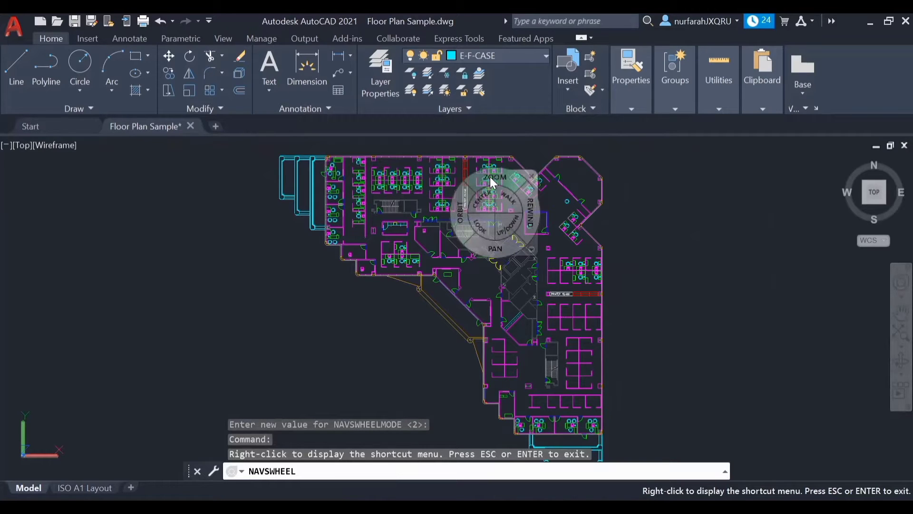
left_click_drag(492, 182, 489, 155)
scroll(533, 317, "up", 1)
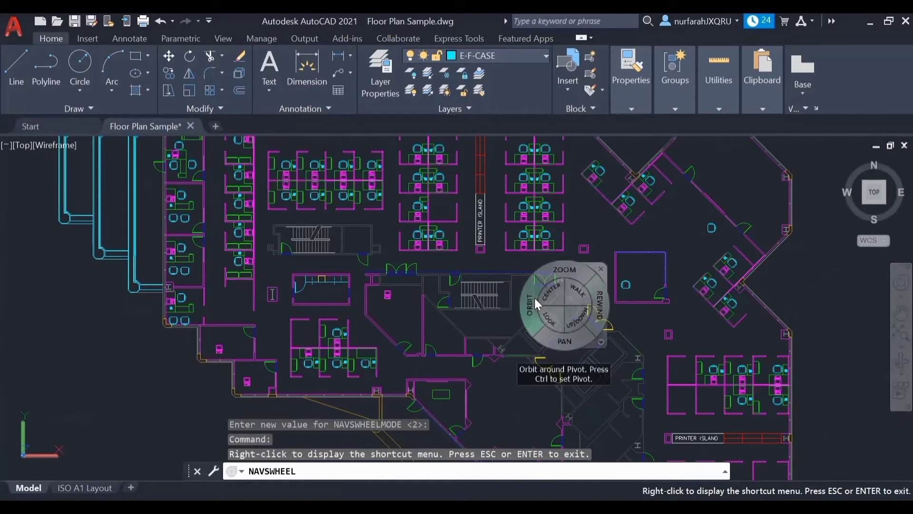
left_click_drag(529, 297, 540, 238)
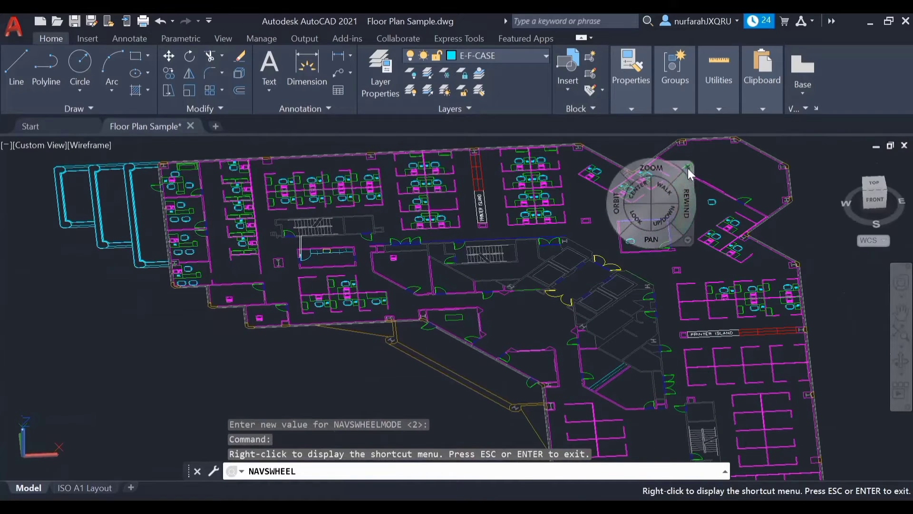
left_click(688, 167)
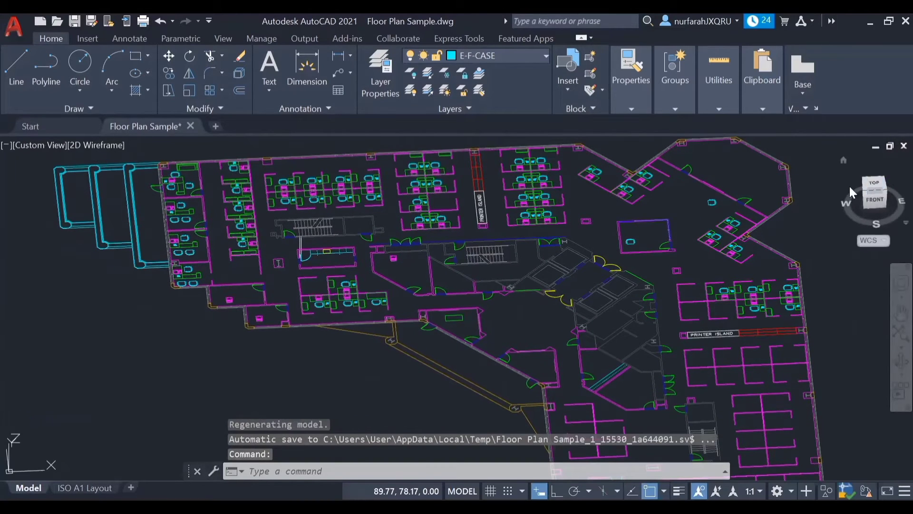
Step: Return to the Top view with the ViewCube, then zoom and pan the plan up and right
left_click(878, 205)
left_click(876, 187)
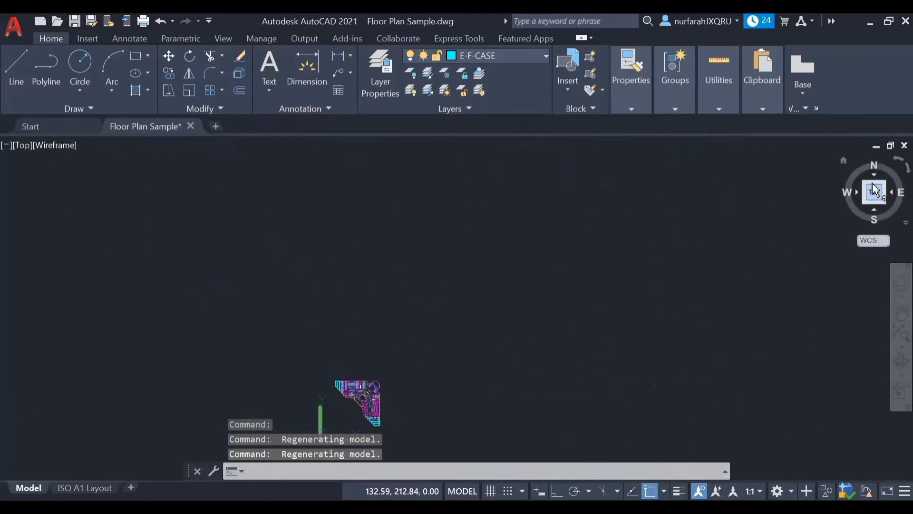
mouse_move(876, 189)
left_mouse_down()
mouse_move(878, 214)
mouse_move(873, 147)
left_mouse_up()
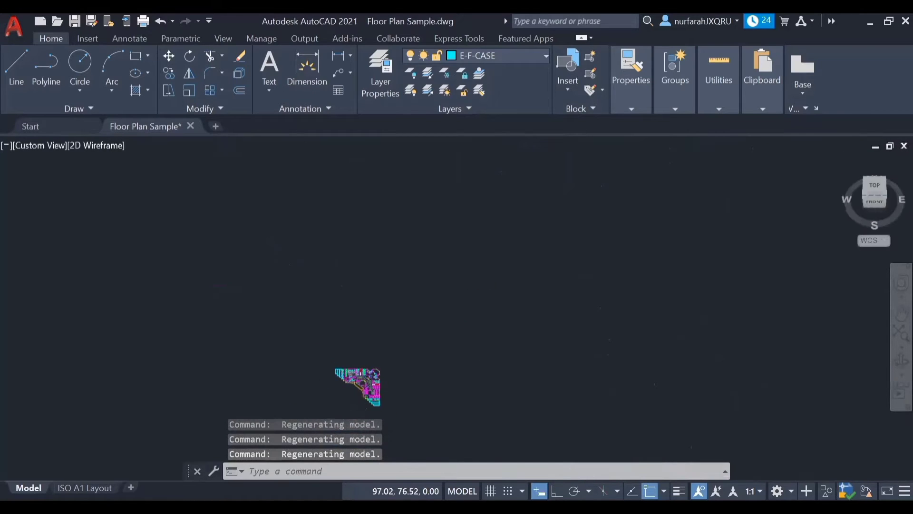
left_click(873, 190)
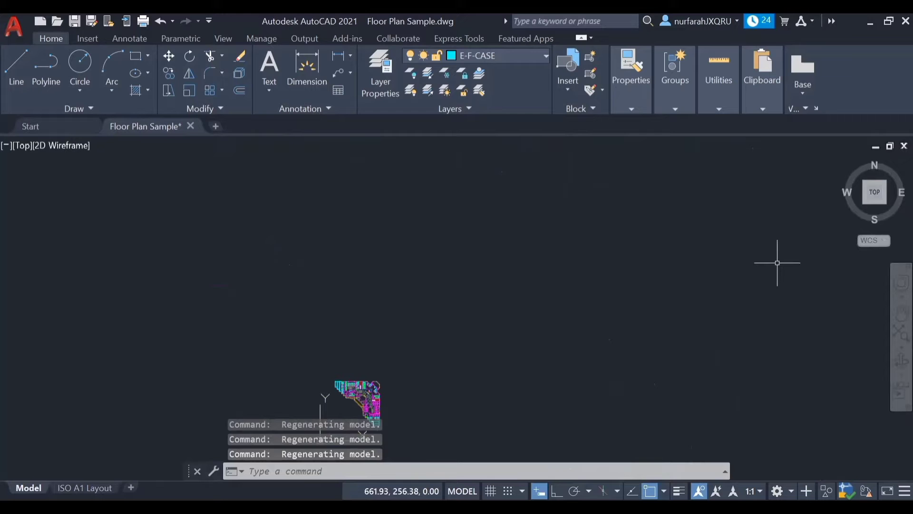
scroll(415, 367, "up", 5)
middle_click_drag(363, 377, 533, 228)
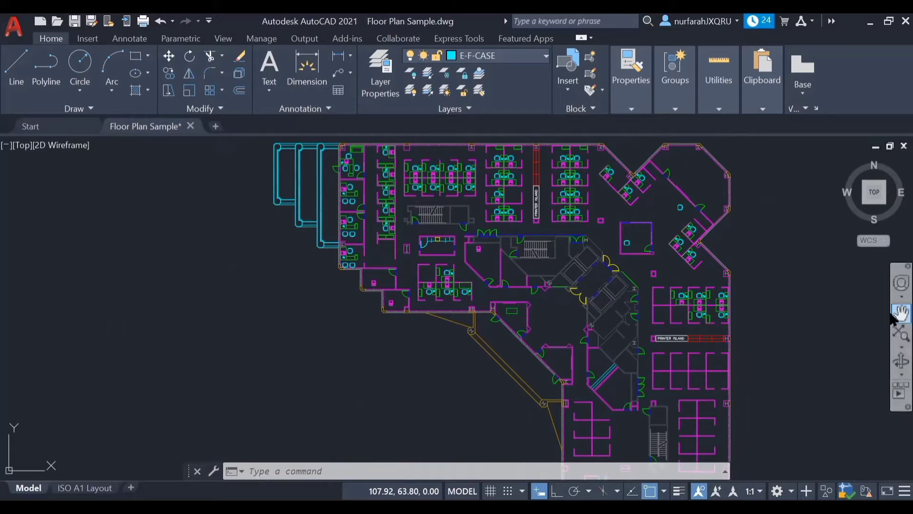
Step: Zoom far out, pan across the empty drawing area, then Zoom Extents to show the entire plan
scroll(551, 319, "down", 1)
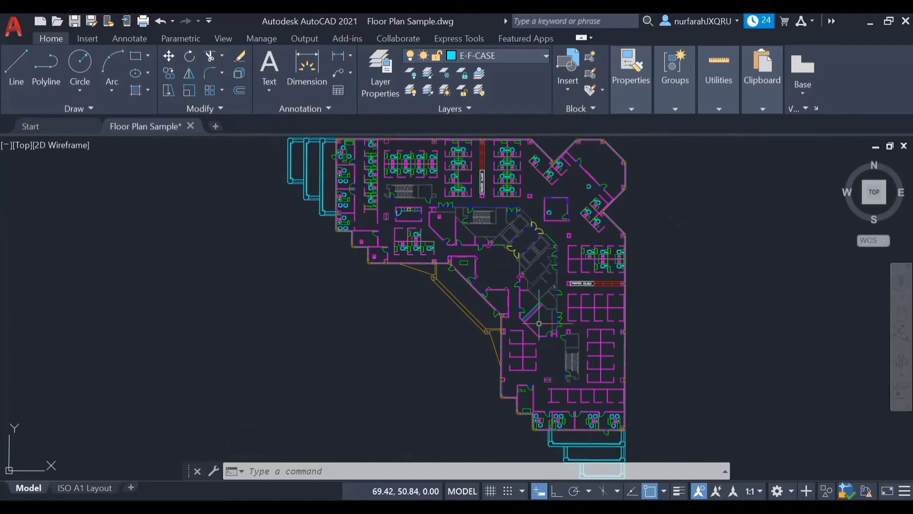
scroll(551, 320, "up", 5)
scroll(551, 320, "down", 10)
scroll(552, 320, "down", 10)
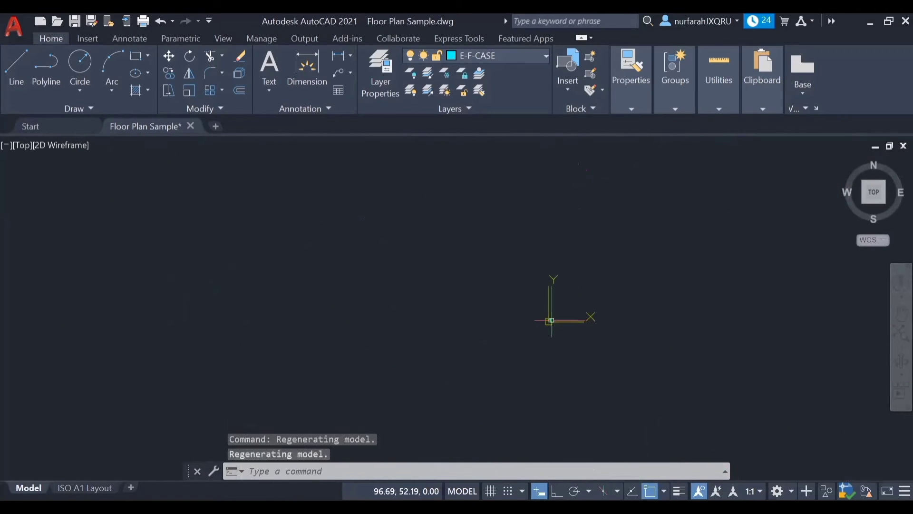
middle_click_drag(642, 296, 412, 359)
scroll(417, 354, "up", 6)
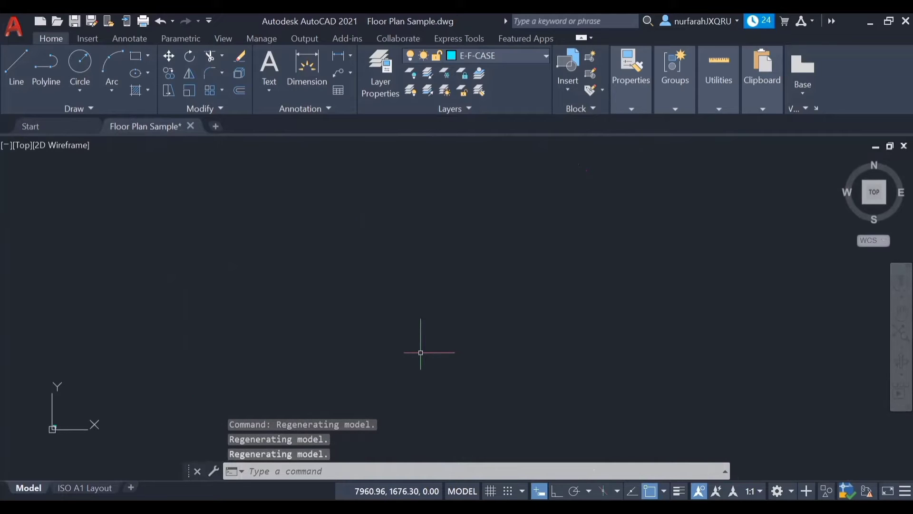
left_click(893, 337)
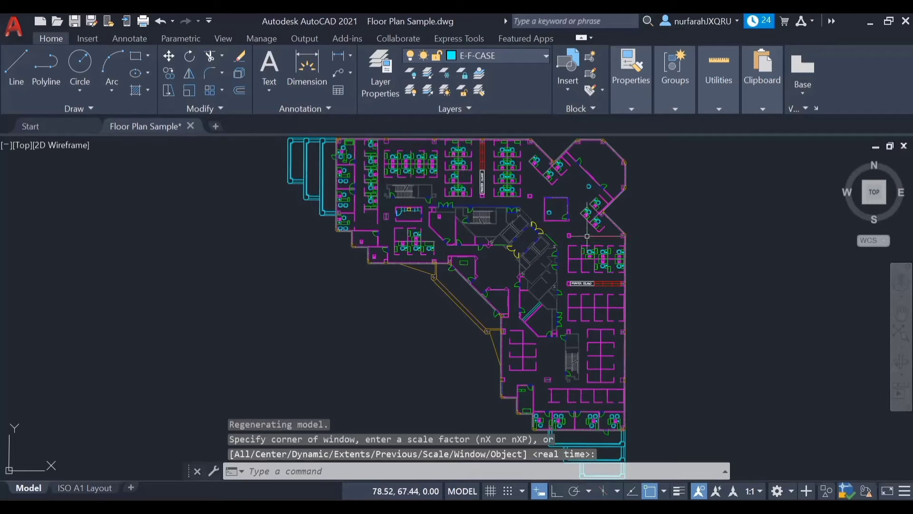
Step: Zoom Window around the upper cubicles
left_click(891, 350)
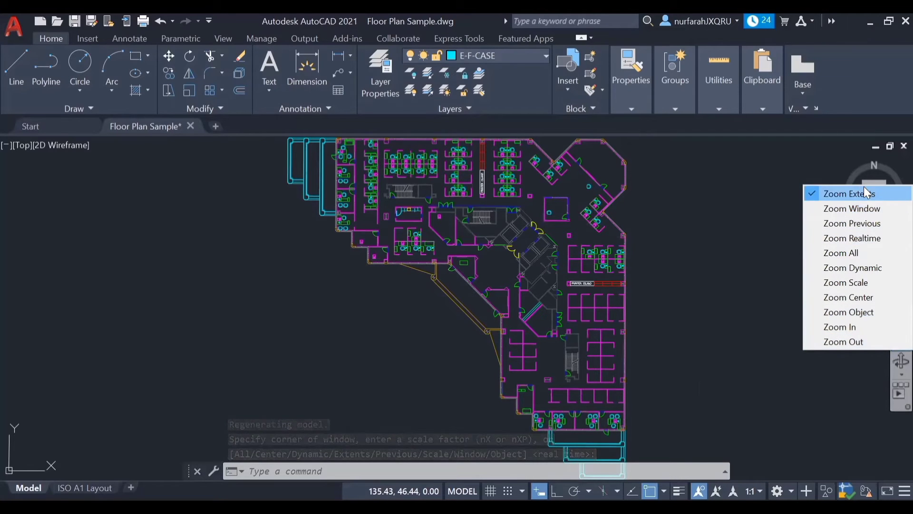
left_click(864, 210)
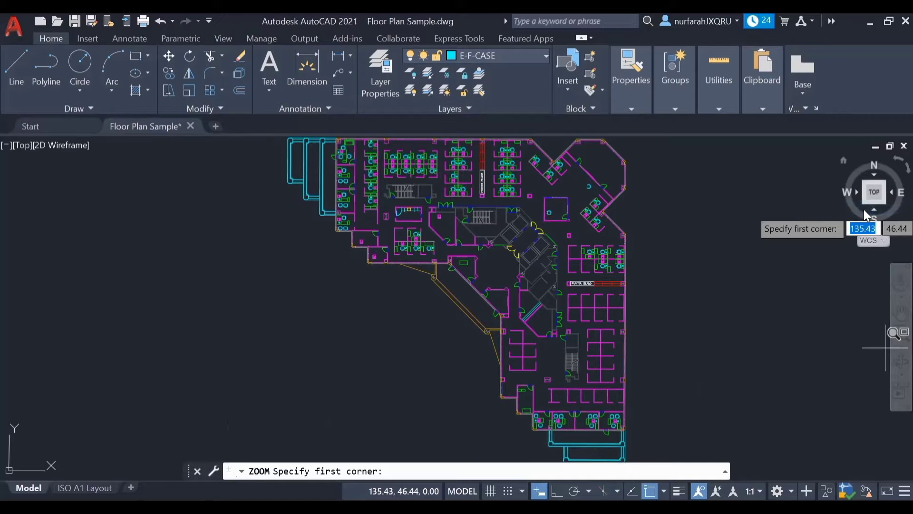
left_click(382, 138)
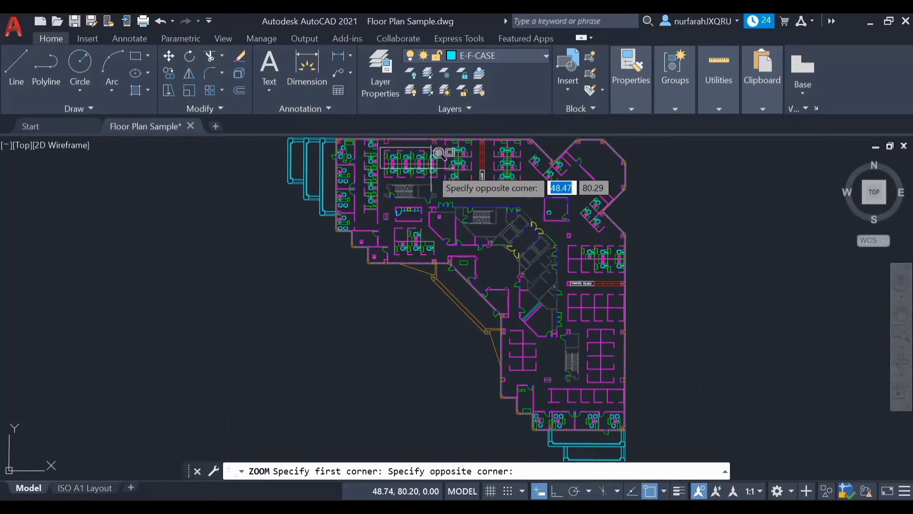
left_click(444, 172)
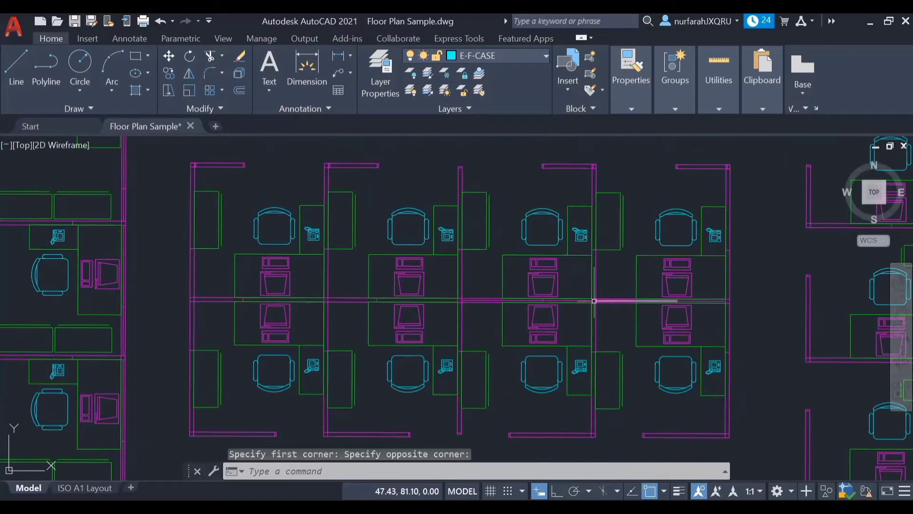
Step: Go back to the previous whole-plan view with Zoom Previous
left_click(890, 346)
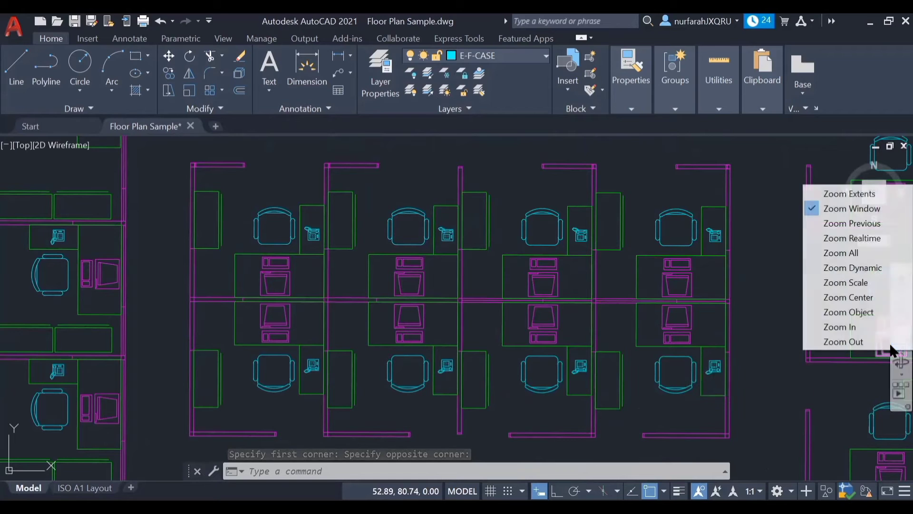
left_click(862, 225)
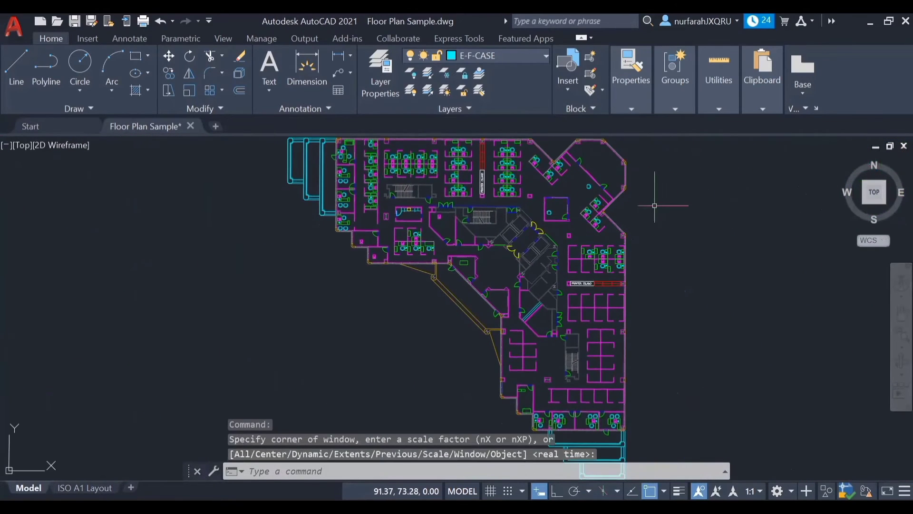
left_click(893, 381)
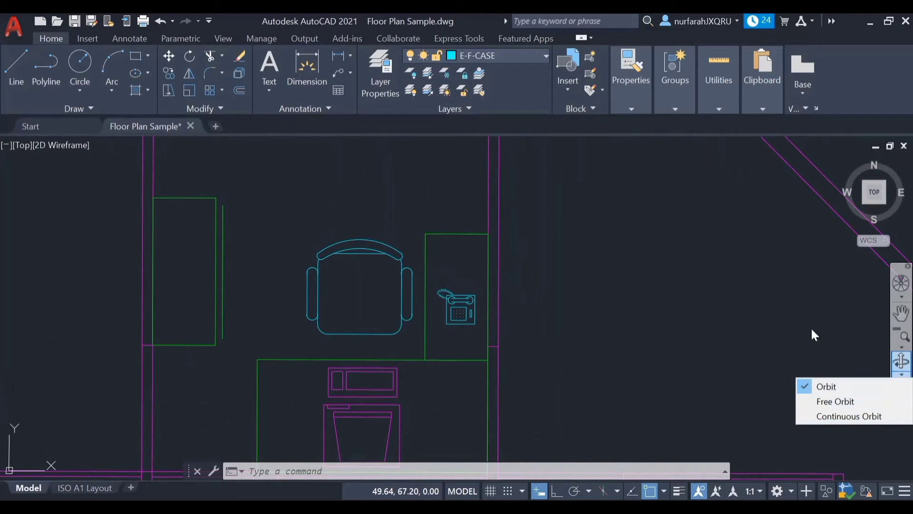
Step: Tilt the plan into 3D with Orbit, then rotate it around its centre with Free Orbit
left_click(830, 386)
left_click_drag(509, 229, 574, 295)
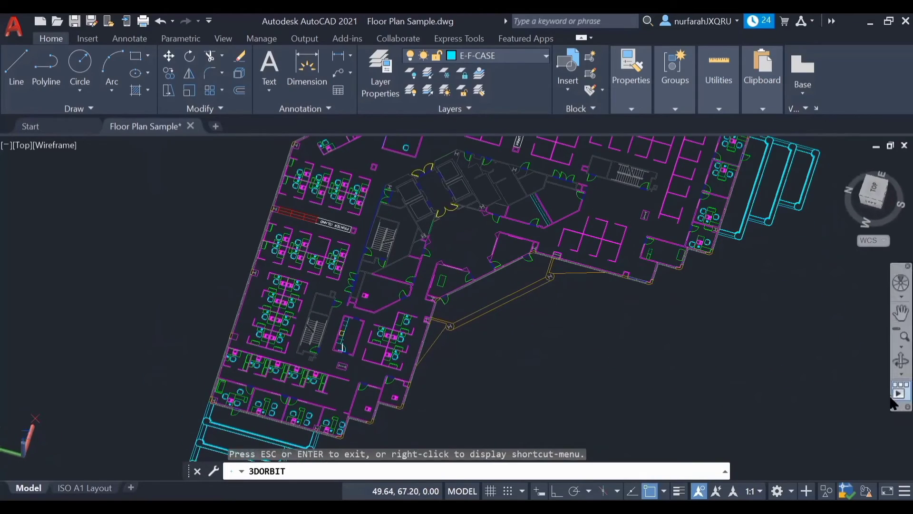
left_click(901, 374)
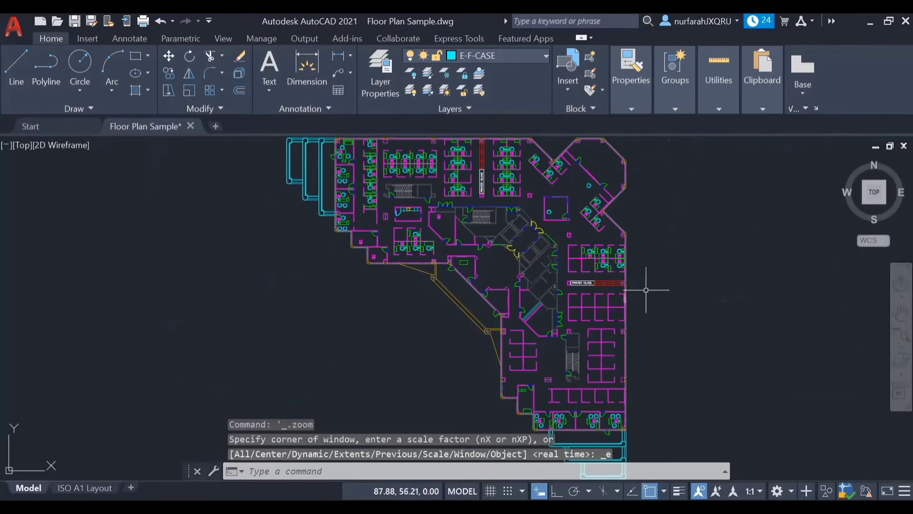
left_click(901, 360)
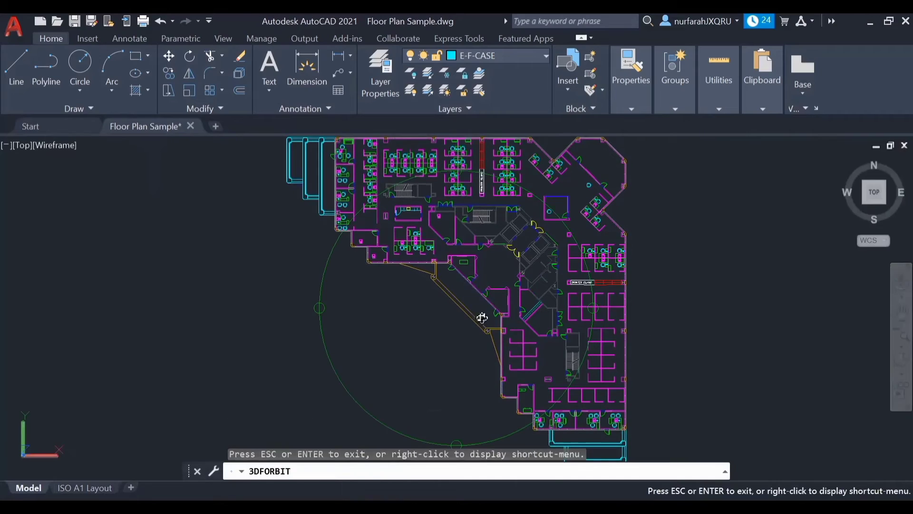
left_click_drag(534, 324, 856, 356)
Step: Switch to Continuous Orbit and set the plan spinning
left_click(905, 374)
left_click(842, 414)
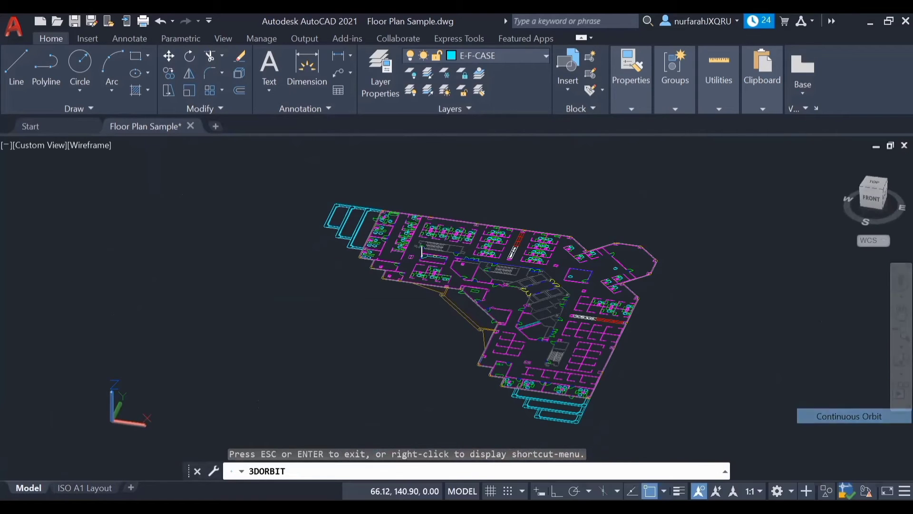
left_click_drag(664, 336, 664, 334)
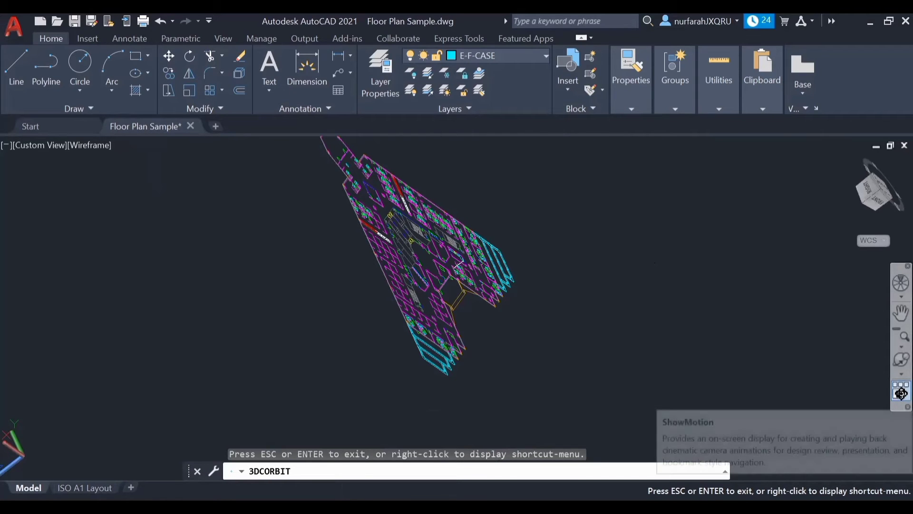
Step: Stop the orbit and restore the saved Copy Room shot from ShowMotion
key("Escape")
left_click(900, 332)
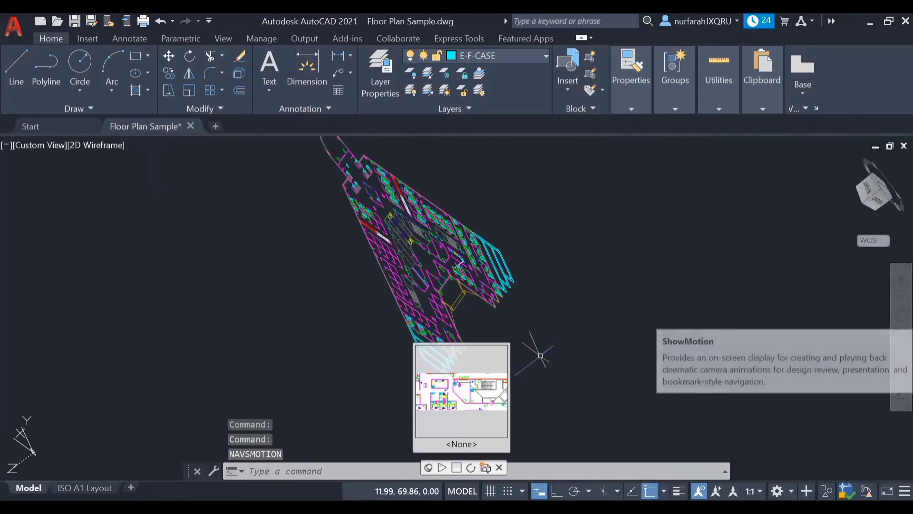
mouse_move(462, 428)
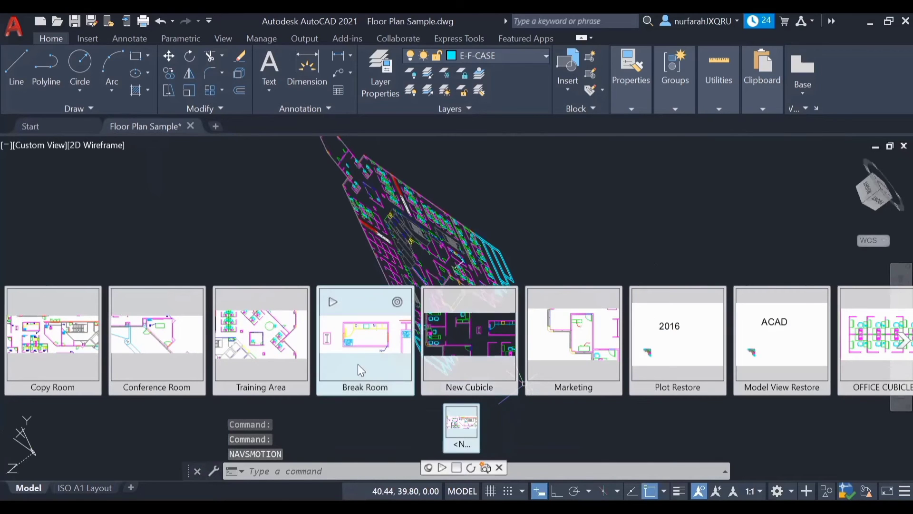
mouse_move(254, 359)
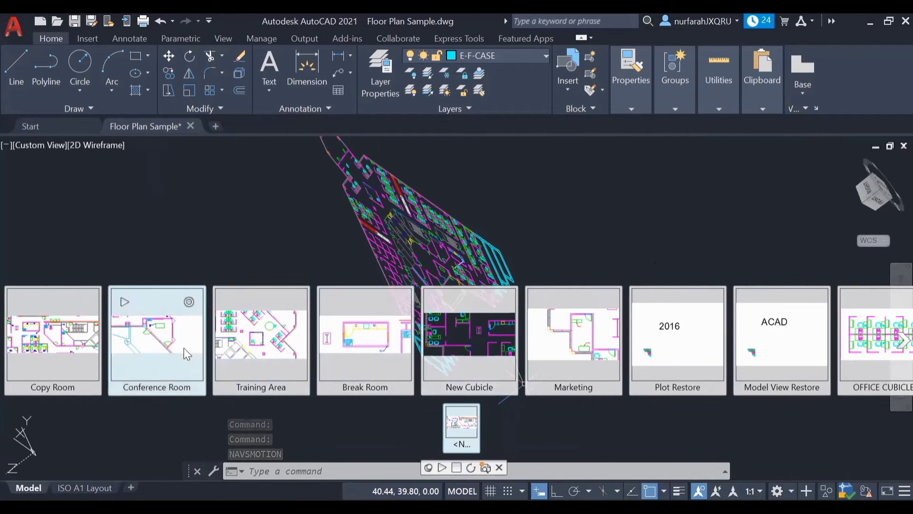
mouse_move(62, 334)
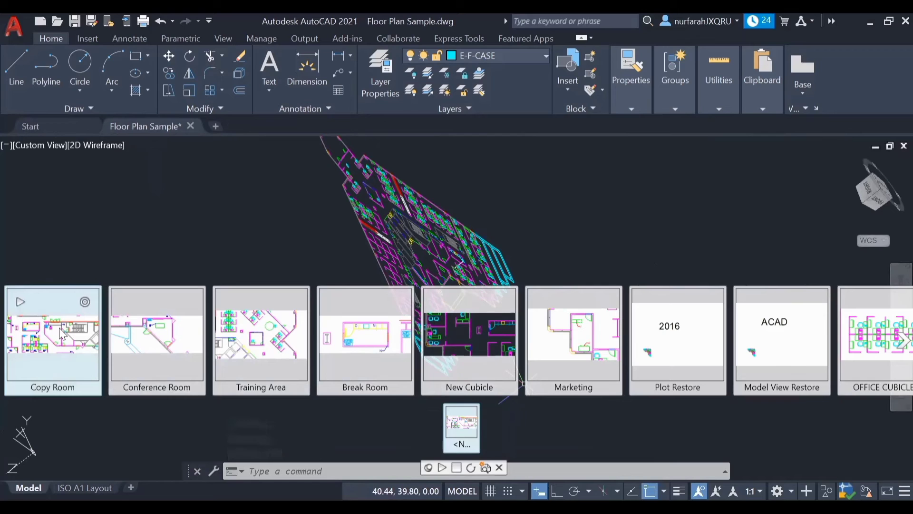
left_click(63, 334)
Step: Close ShowMotion and Zoom Extents to show the whole floor plan
mouse_move(419, 392)
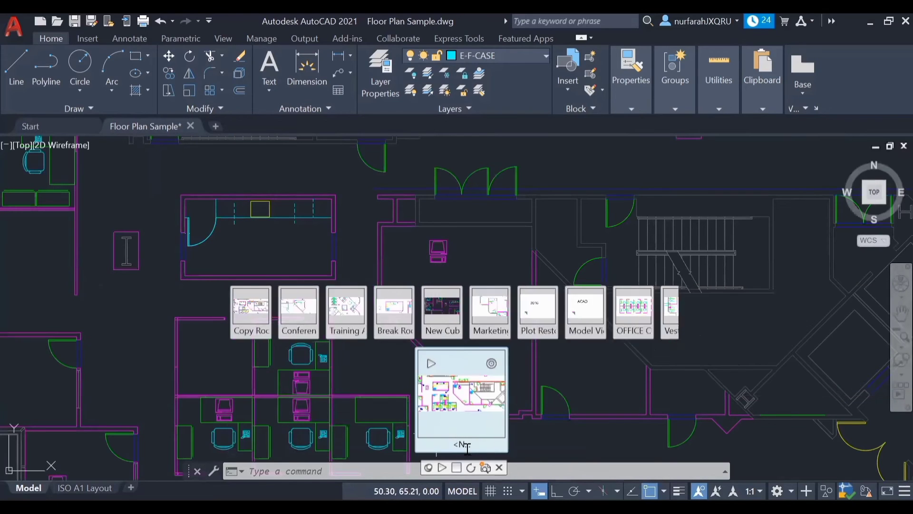
left_click(499, 468)
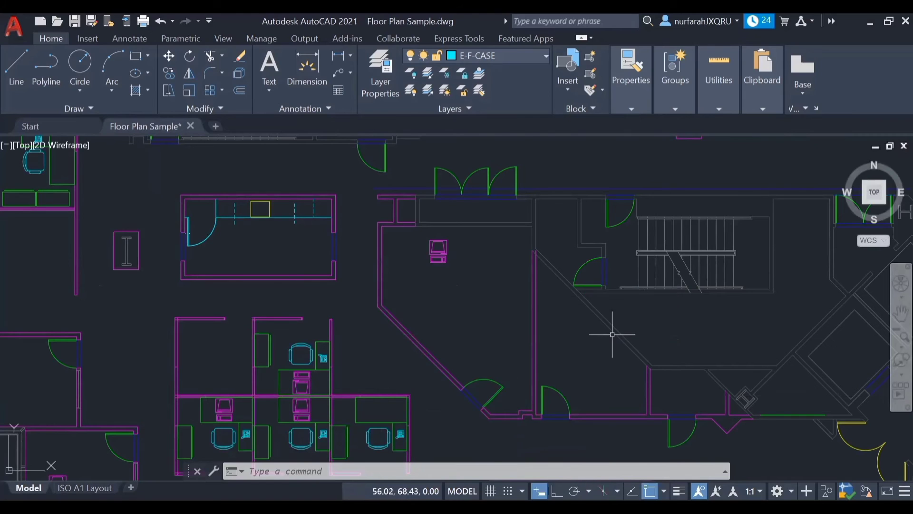
left_click(897, 335)
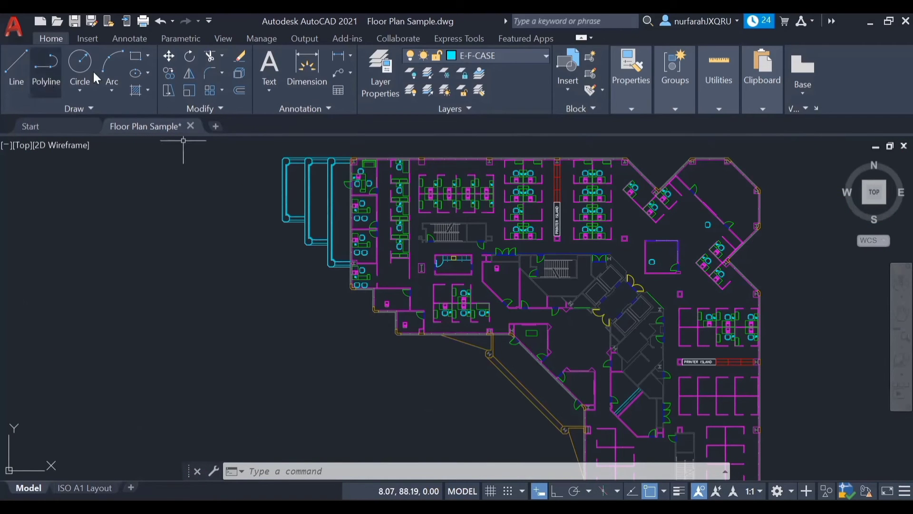
Step: On the View ribbon tab, turn on the Navigate panel through Show Panels
left_click(220, 42)
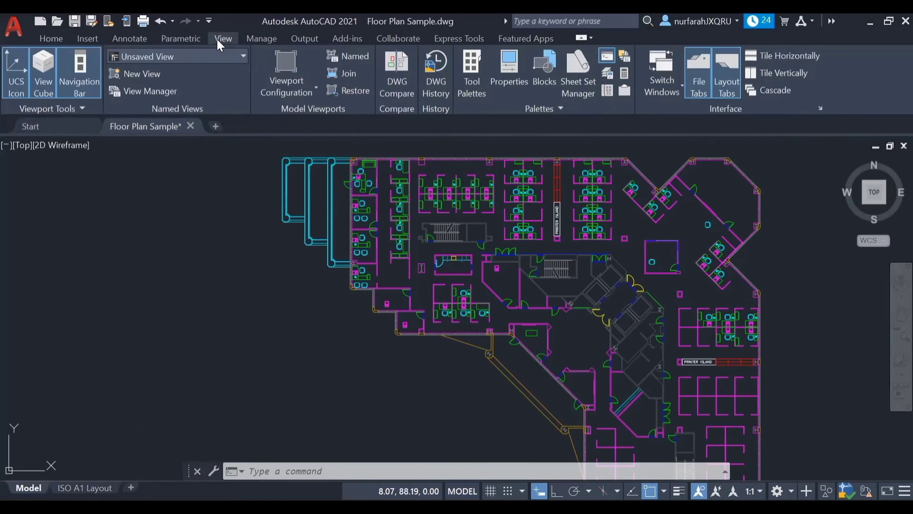
right_click(880, 76)
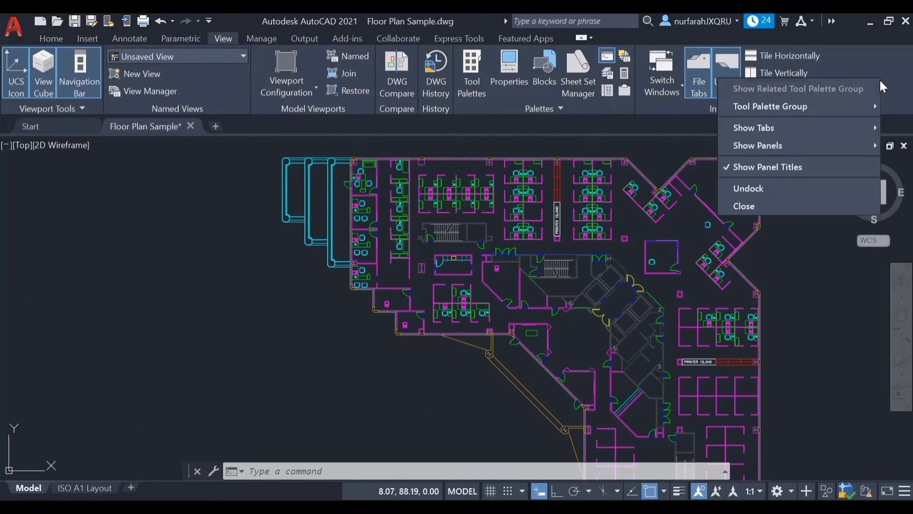
mouse_move(831, 145)
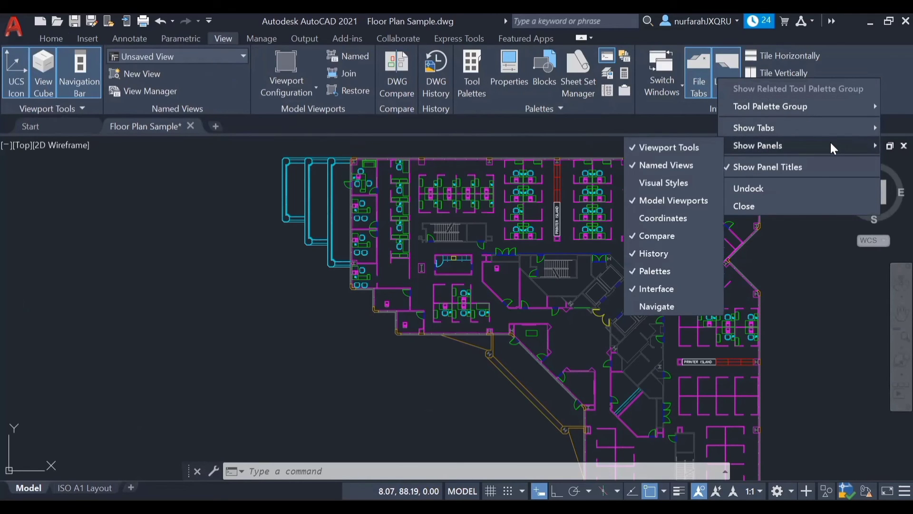
left_click(689, 309)
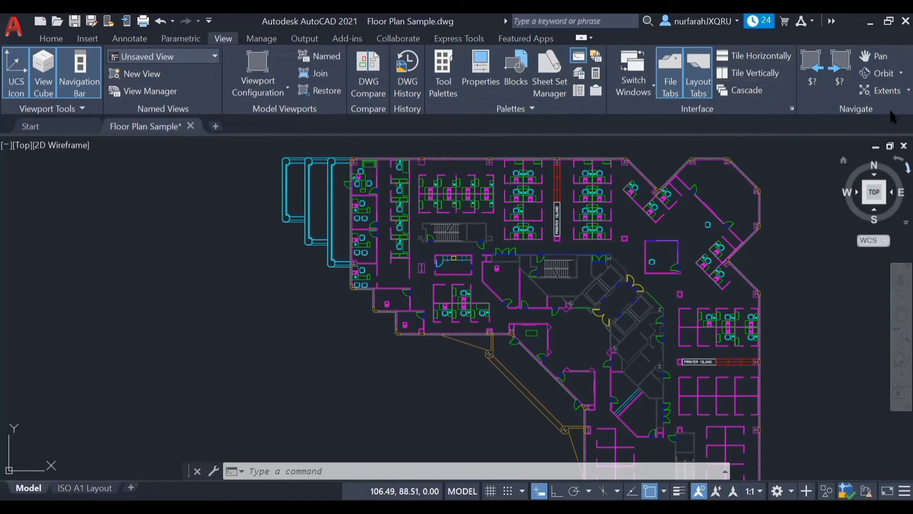